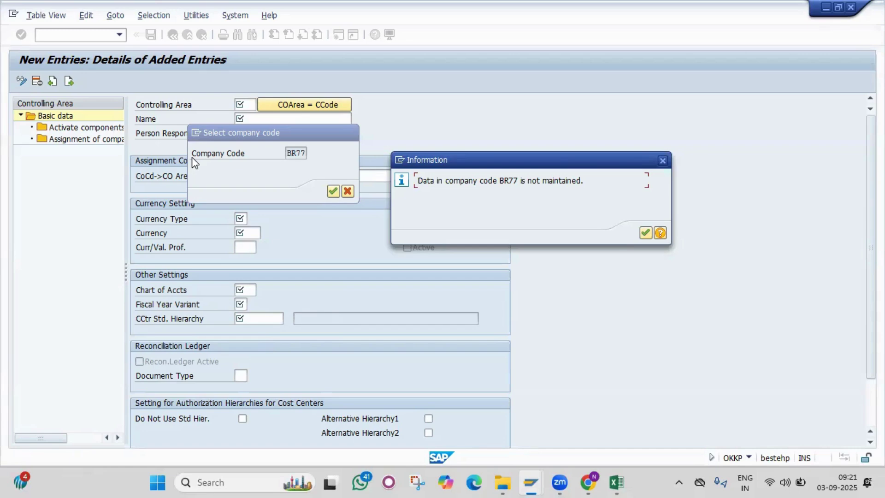
Dismiss the company code message and selection dialog, and leave the new controlling area entry for the SAP Easy Access screen with /n.
left_click(663, 160)
left_click(352, 134)
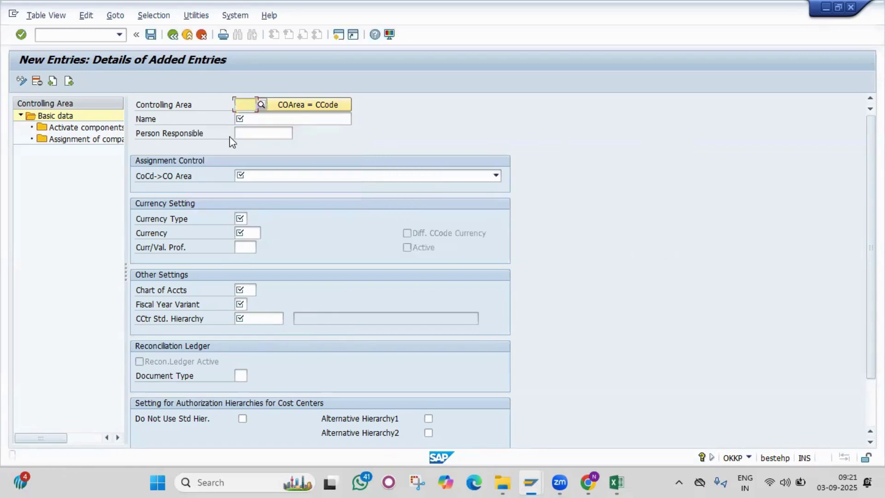
left_click(67, 31)
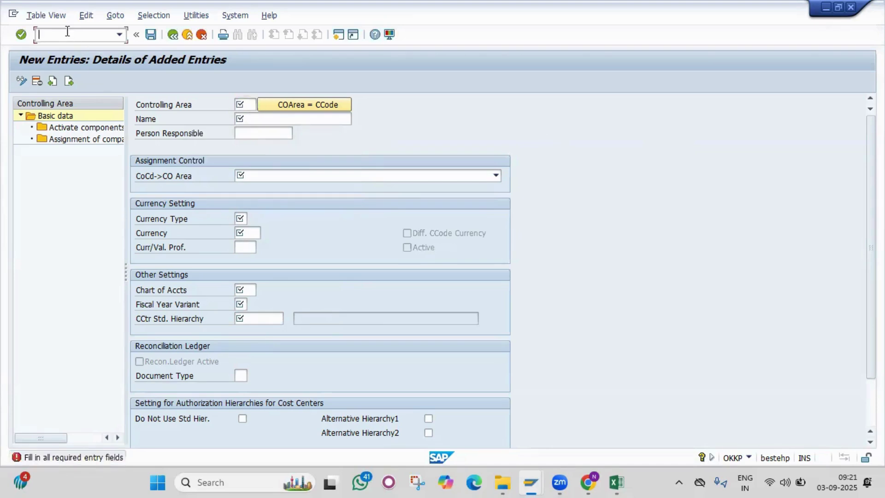
type("/n")
key("Return")
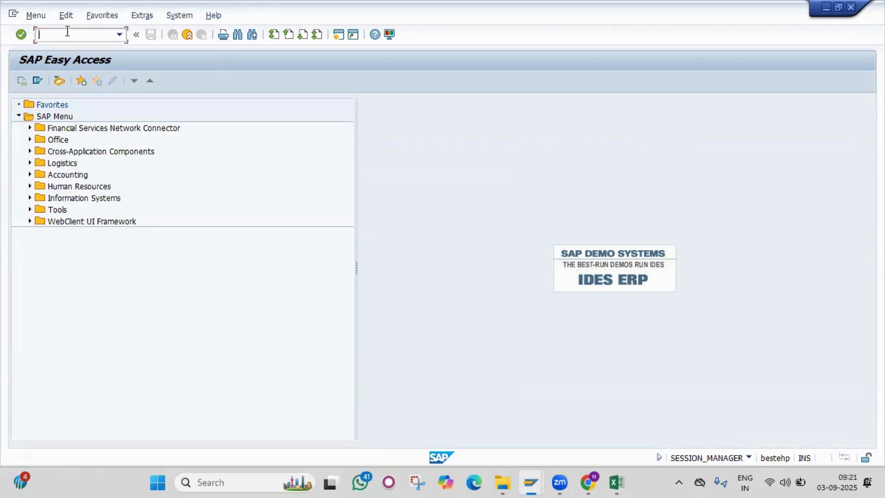
Start transaction SPRO and display the SAP Reference IMG.
type("ox13")
key("BackSpace")
key("BackSpace")
key("BackSpace")
key("BackSpace")
type("spro")
key("Return")
left_click(65, 81)
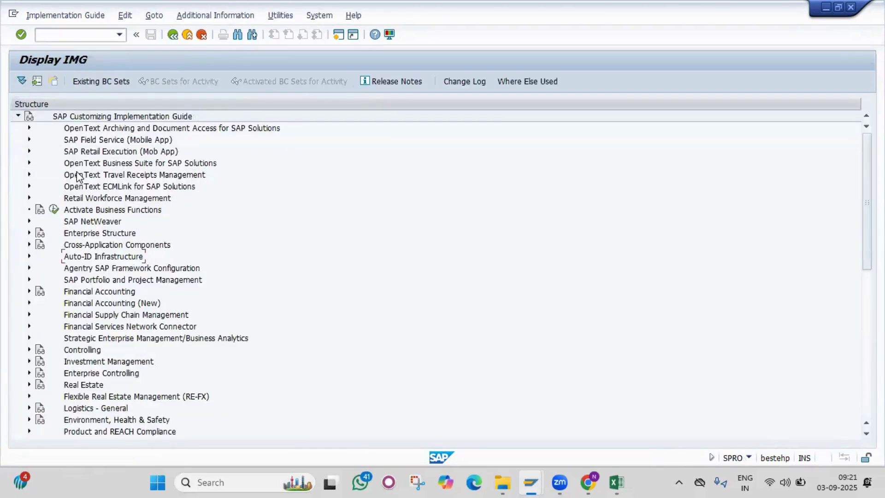
Expand the IMG through Financial Accounting (New), General Ledger Accounting (New), Master Data and G/L Accounts to Preparations.
key("Up")
key("Right")
key("Down")
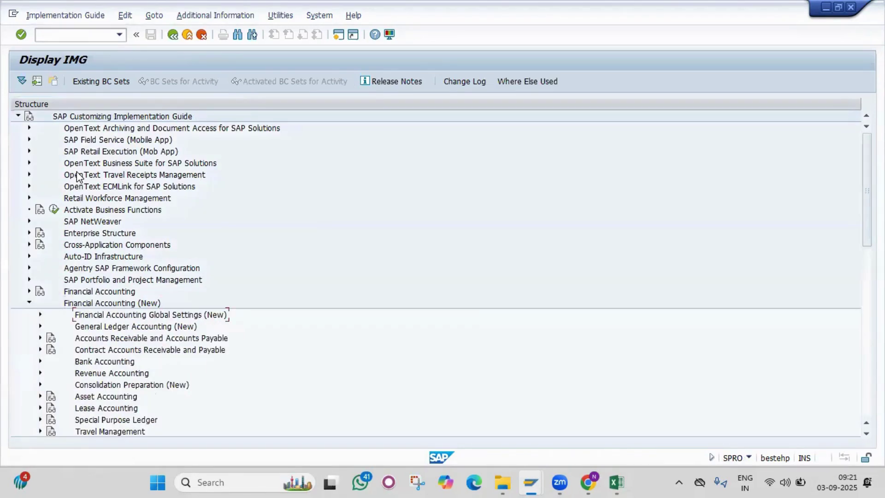
key("Down")
key("Right")
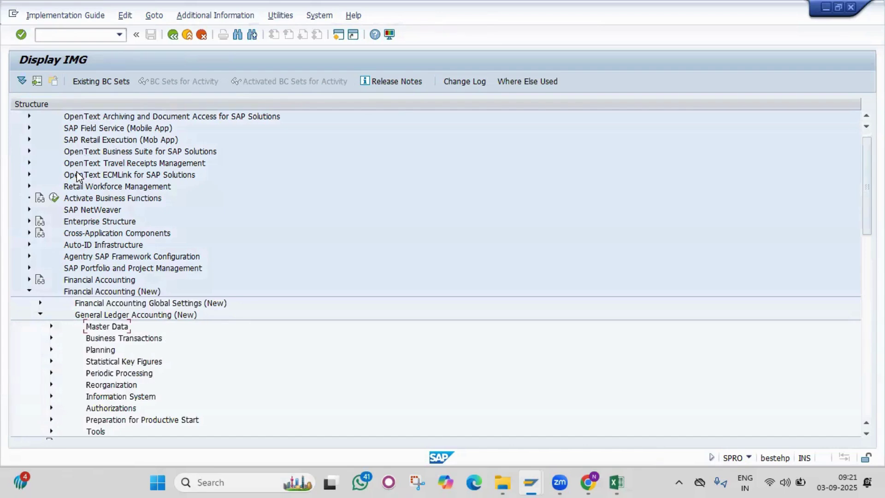
key("Right")
key("Down")
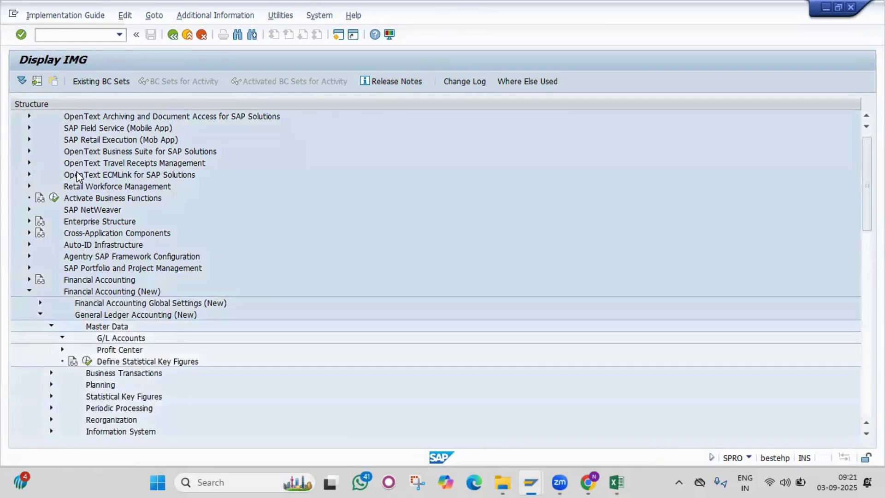
key("Right")
key("Down")
key("Right")
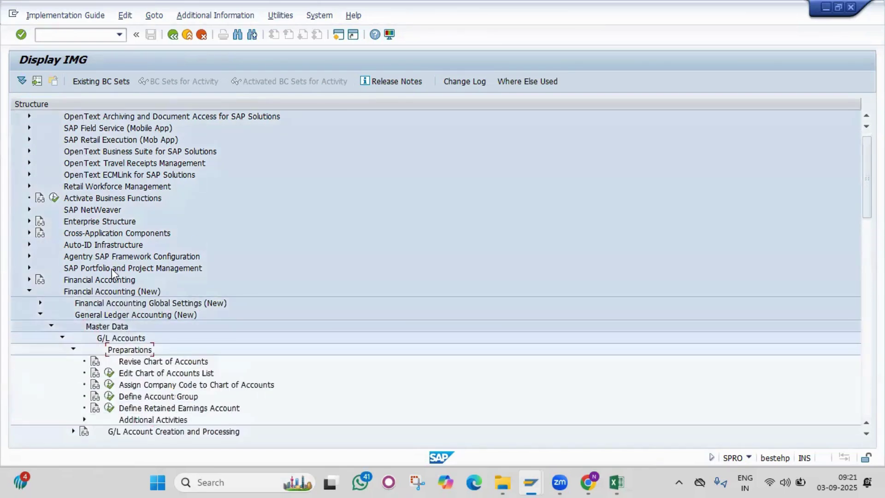
Show the Document display key as additional information in the IMG and fit that column's width to its contents.
left_click(774, 24)
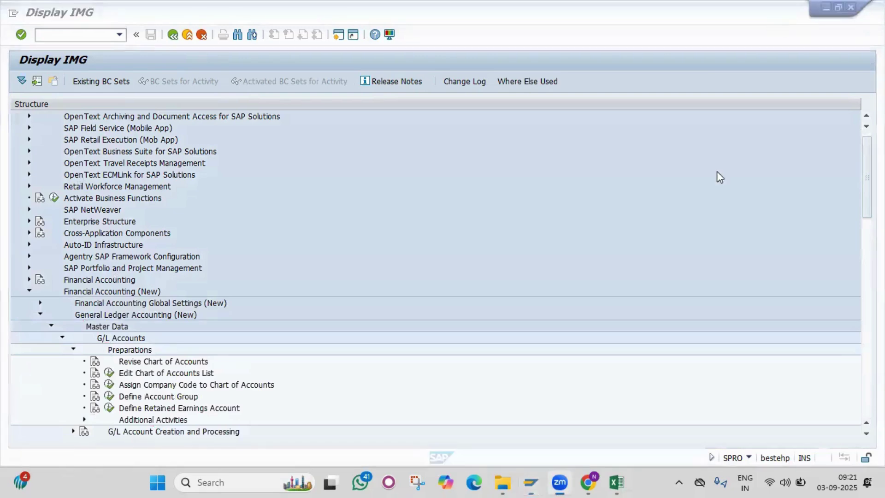
left_click(192, 13)
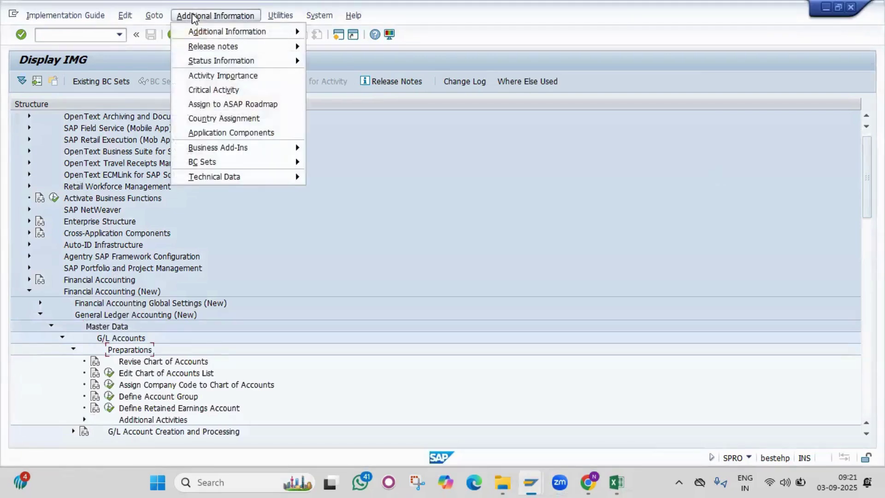
mouse_move(217, 31)
mouse_move(326, 46)
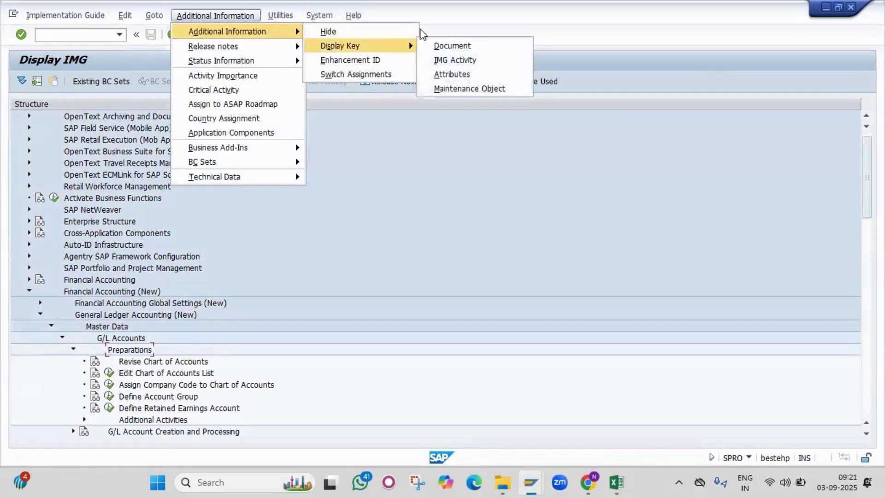
left_click(453, 44)
double_click(422, 103)
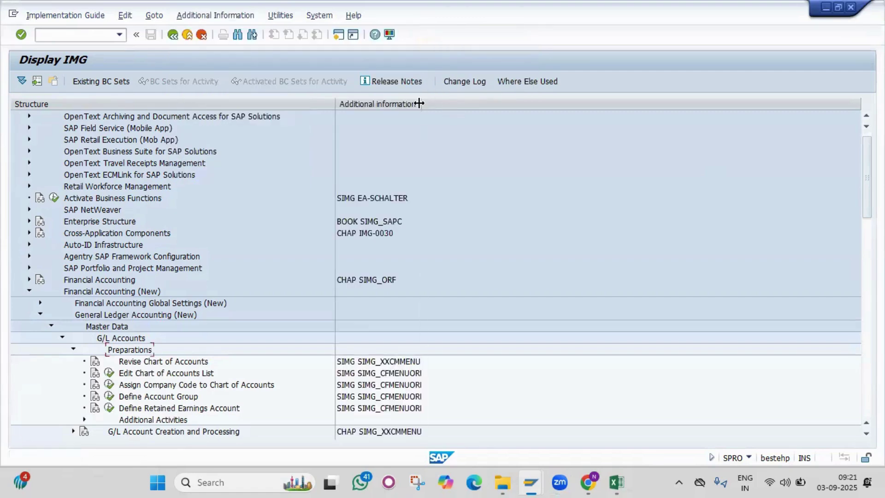
left_click(110, 373)
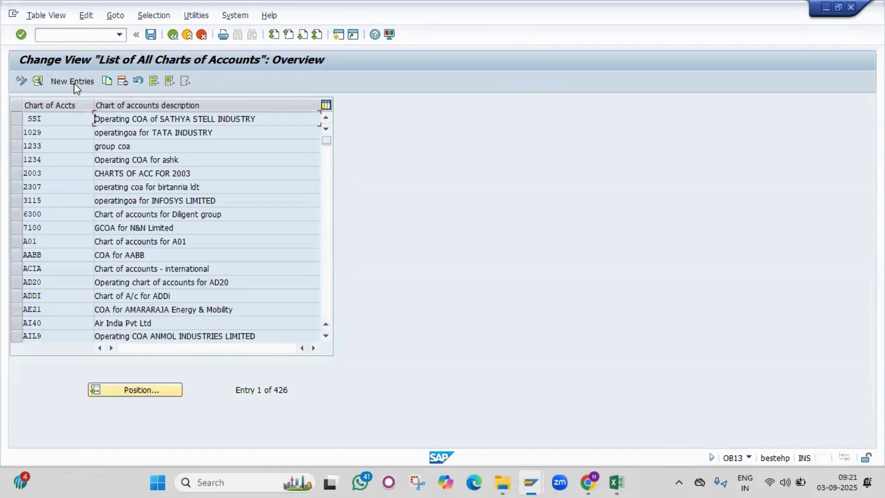
left_click(73, 83)
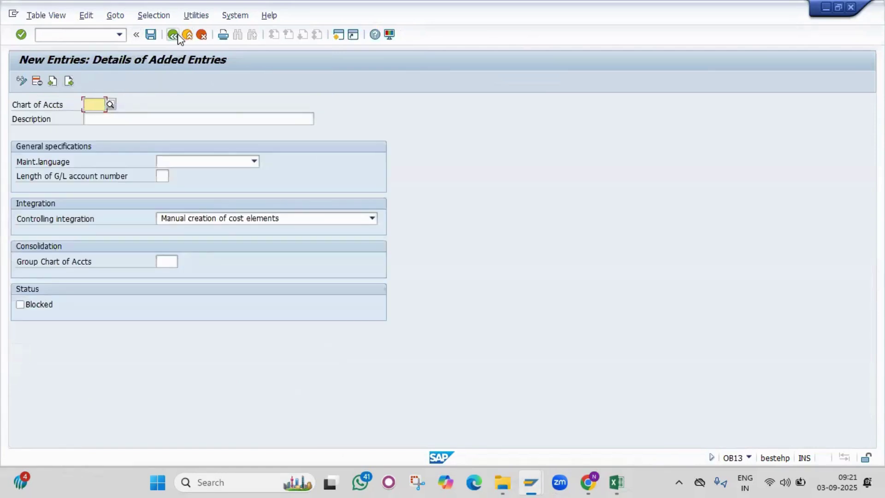
left_click(201, 37)
left_click(178, 239)
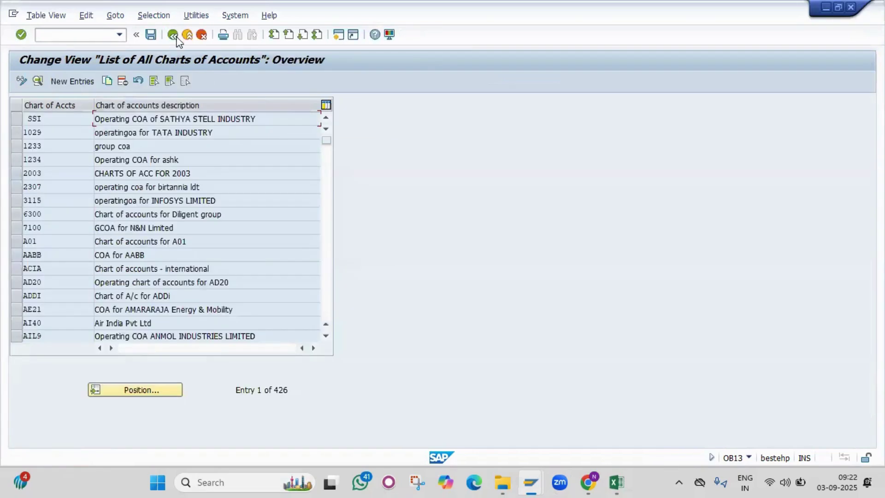
left_click(172, 35)
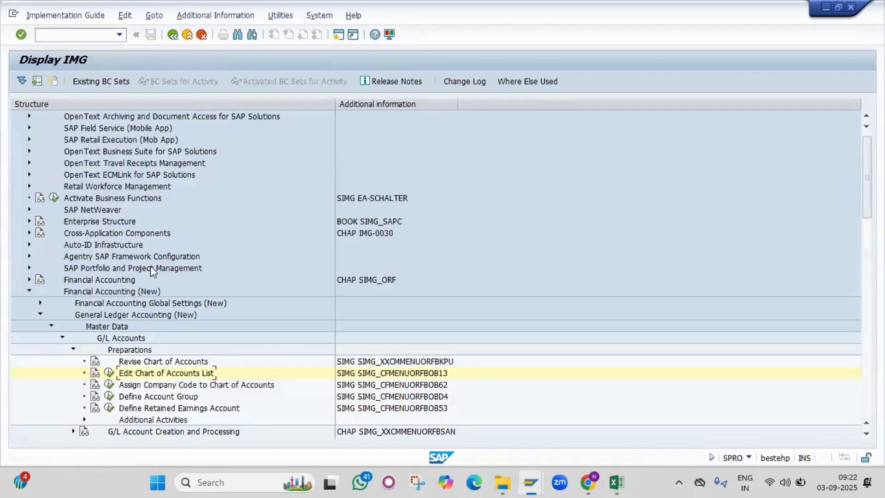
Check company code BR77's chart of accounts field in the Assign Company Code to Chart of Accounts activity, and return to the IMG.
left_click(109, 384)
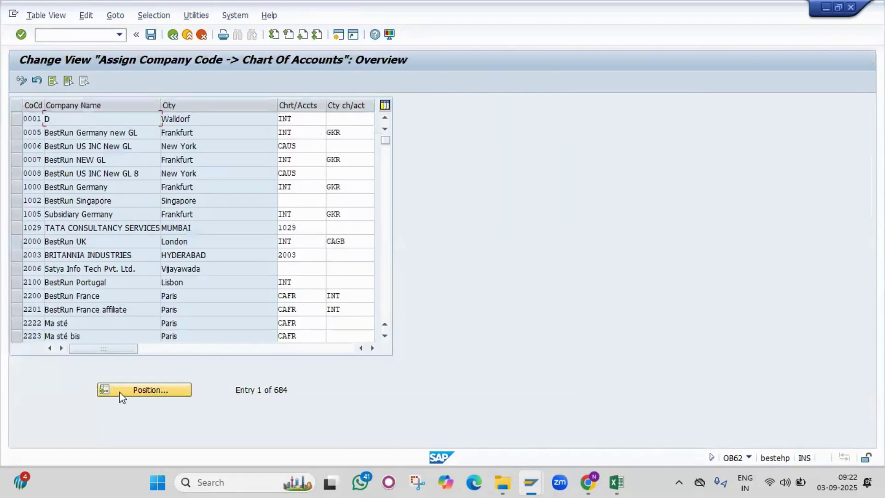
left_click(131, 394)
type("B")
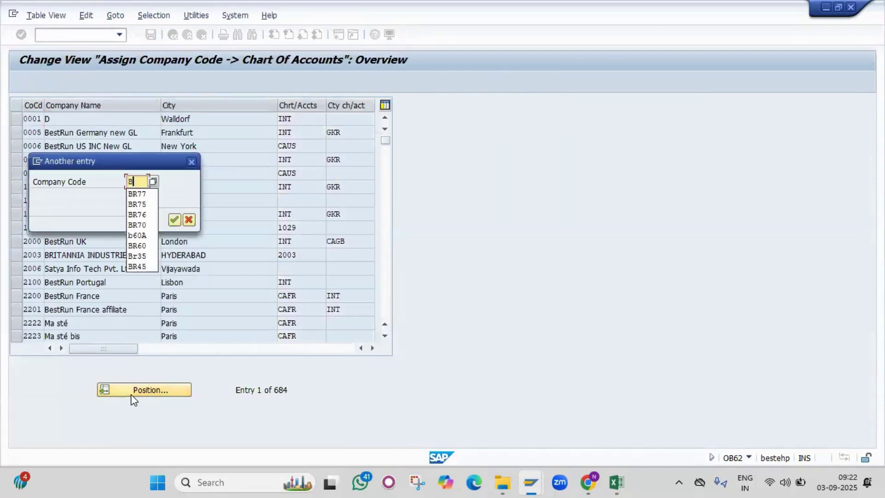
type("R77")
key("Return")
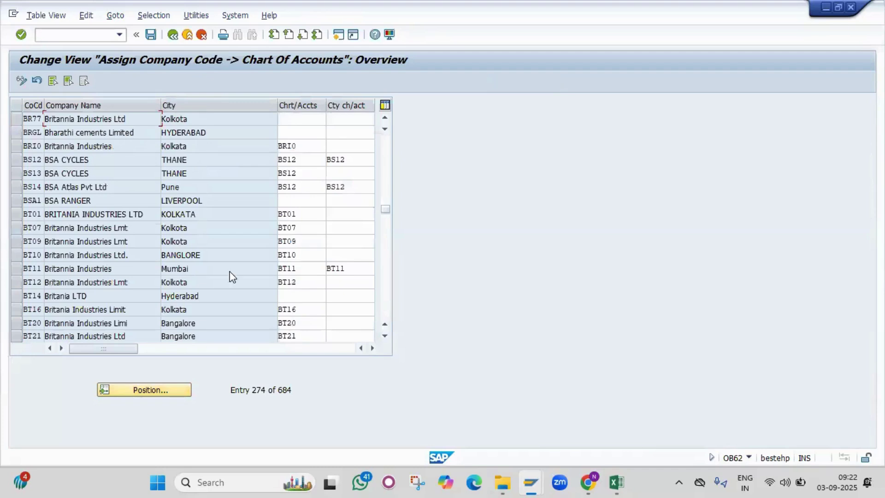
left_click(307, 119)
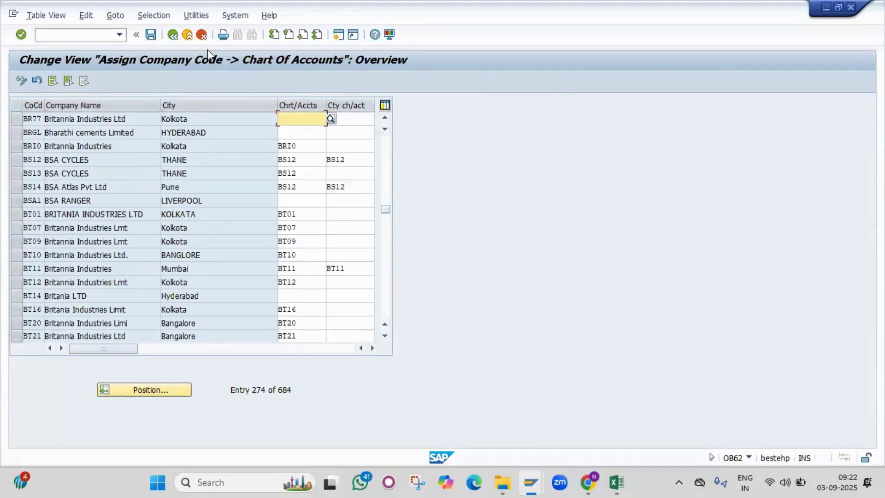
left_click(172, 35)
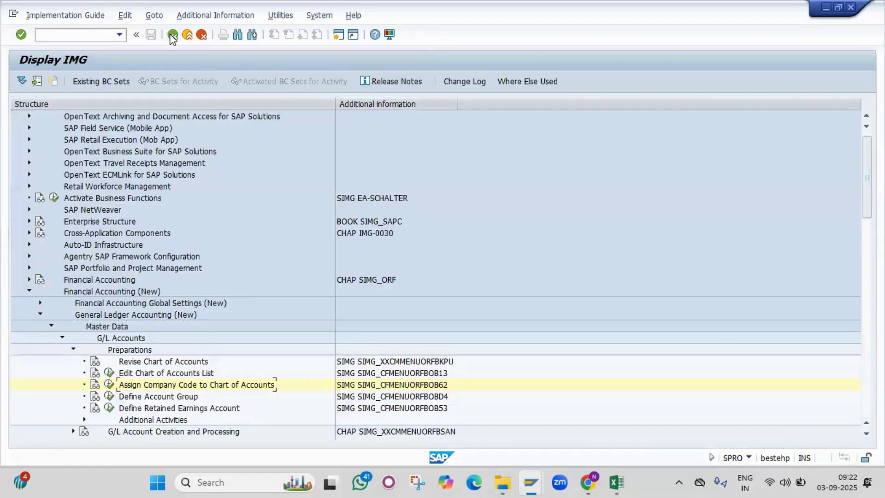
Create a new entry in Edit Chart of Accounts List with chart of accounts BR77 and description "Operating COA for Britannia Industries".
left_click(109, 374)
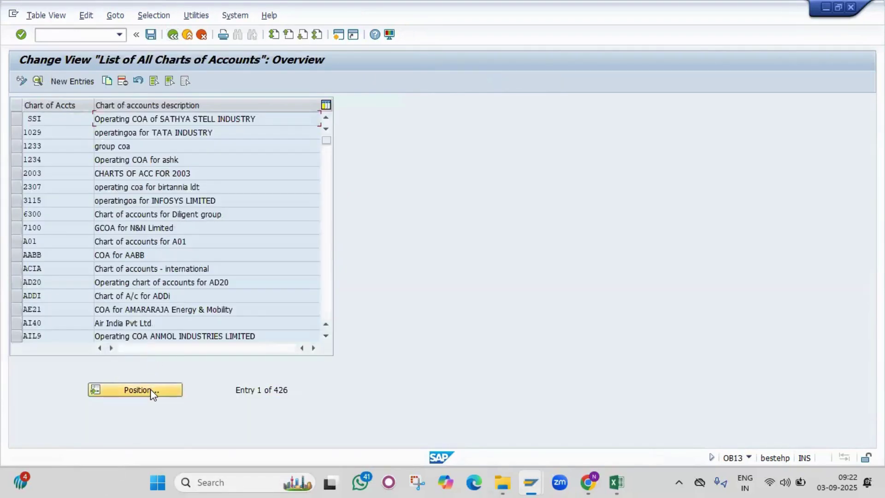
left_click(150, 390)
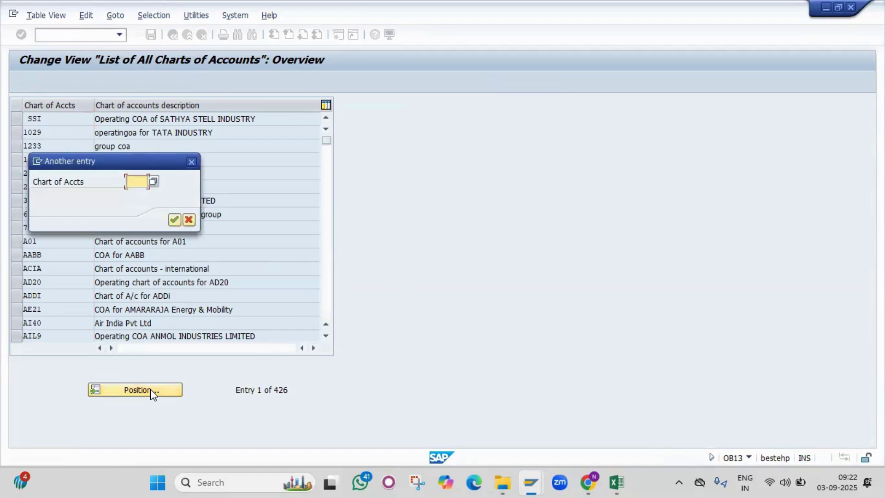
left_click(190, 220)
left_click(74, 82)
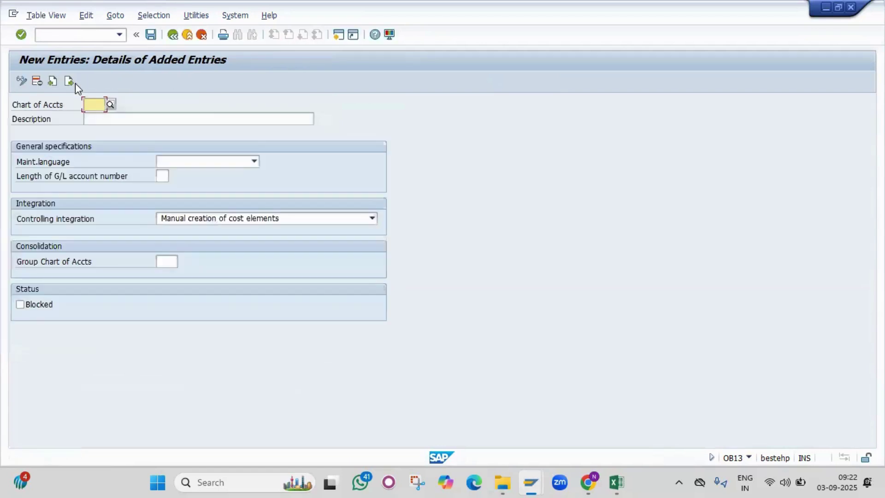
type("BR77")
key("Tab")
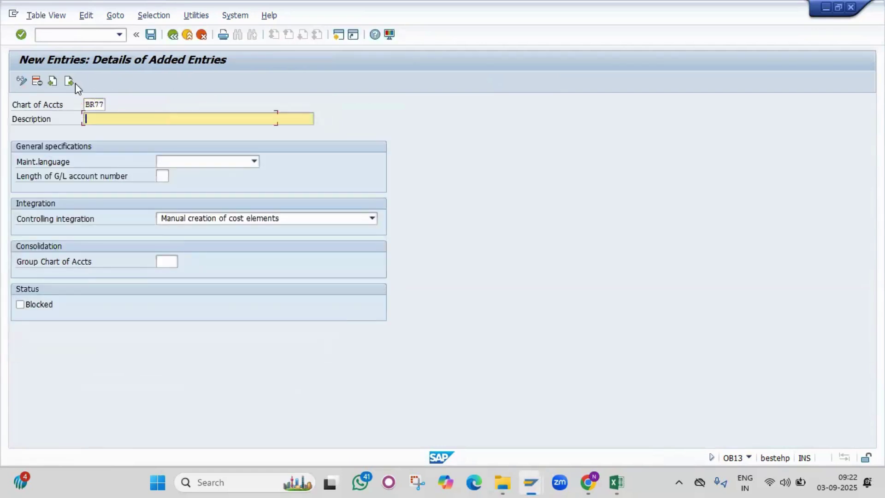
type("O")
key("Down")
key("Return")
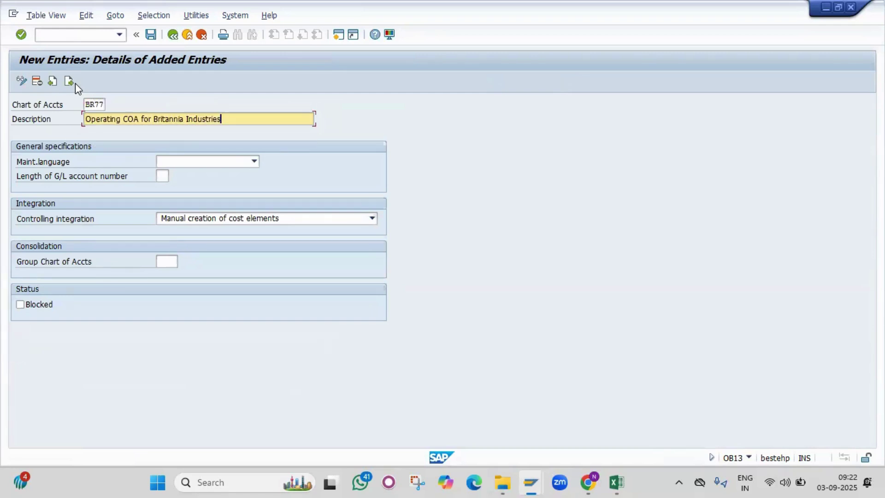
Set chart of accounts BR77's maintenance language to English and its G/L account number length to 6.
left_click(189, 163)
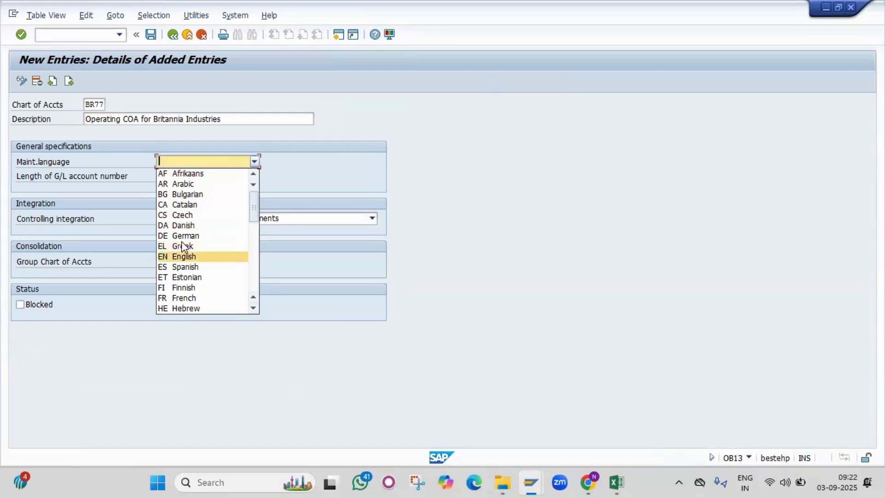
left_click(184, 256)
key("Tab")
type("6")
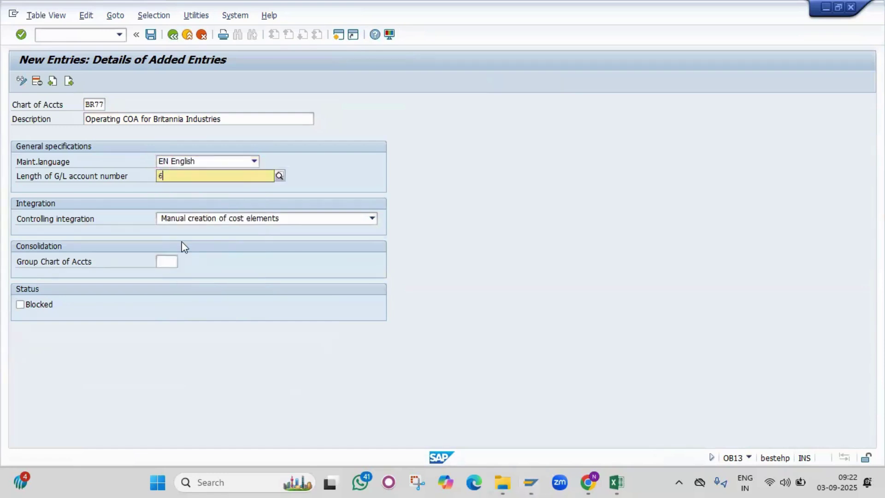
key("Return")
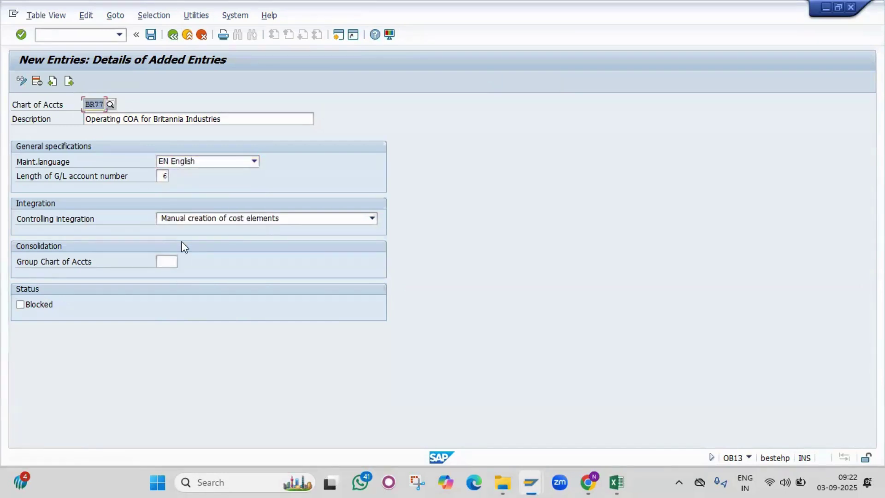
Save the BR77 chart of accounts to the proposed FICO Configuration customizing request and return to the IMG.
left_click(152, 35)
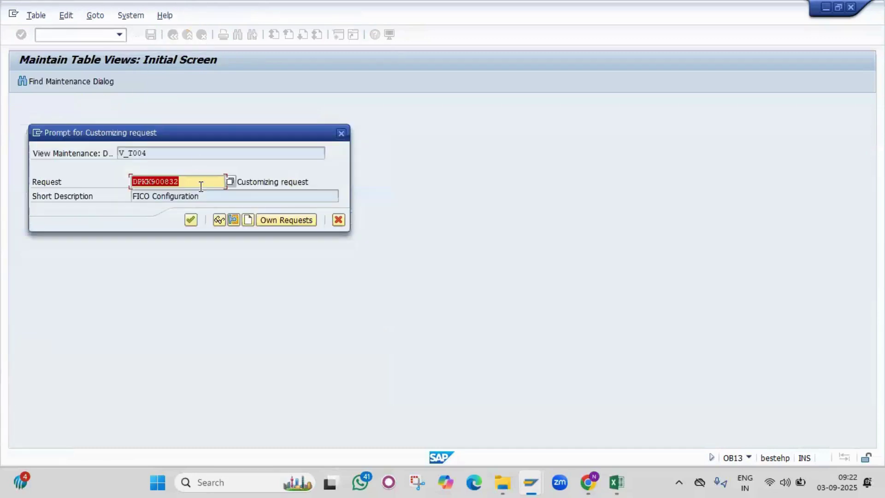
key("Return")
left_click(172, 34)
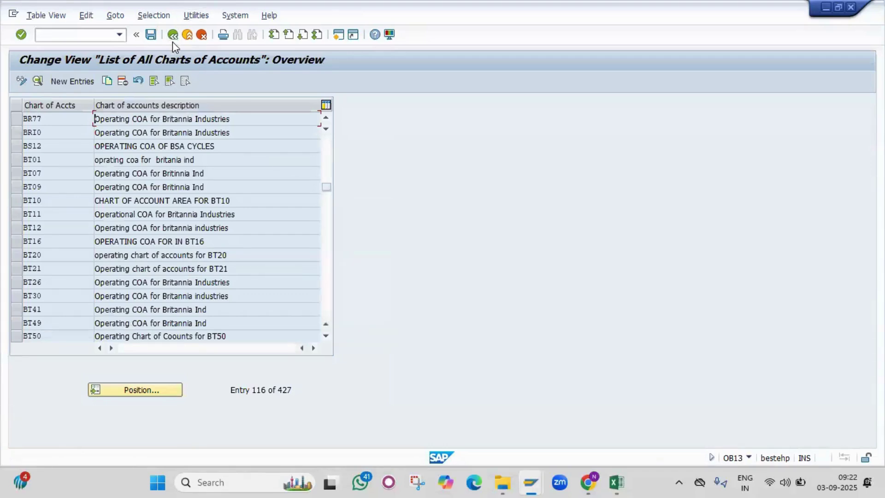
left_click(172, 35)
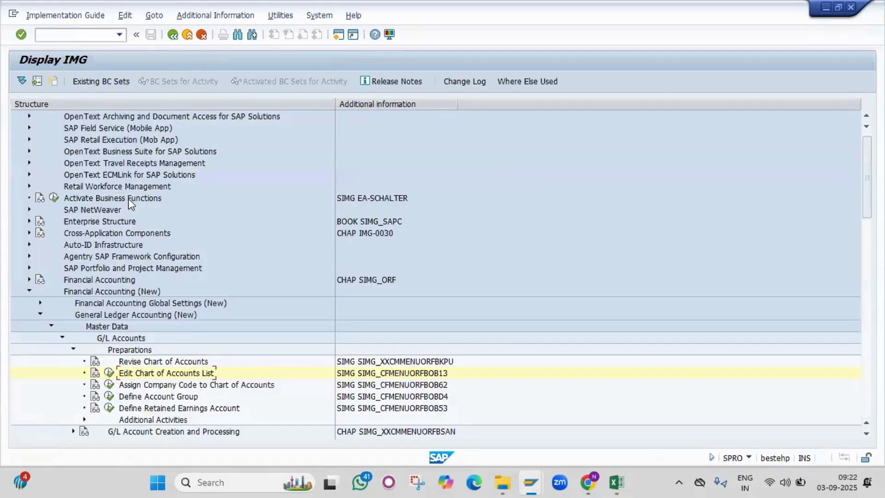
Assign chart of accounts BR77 to company code BR77 in the Assign Company Code to Chart of Accounts activity.
left_click(110, 385)
left_click(152, 390)
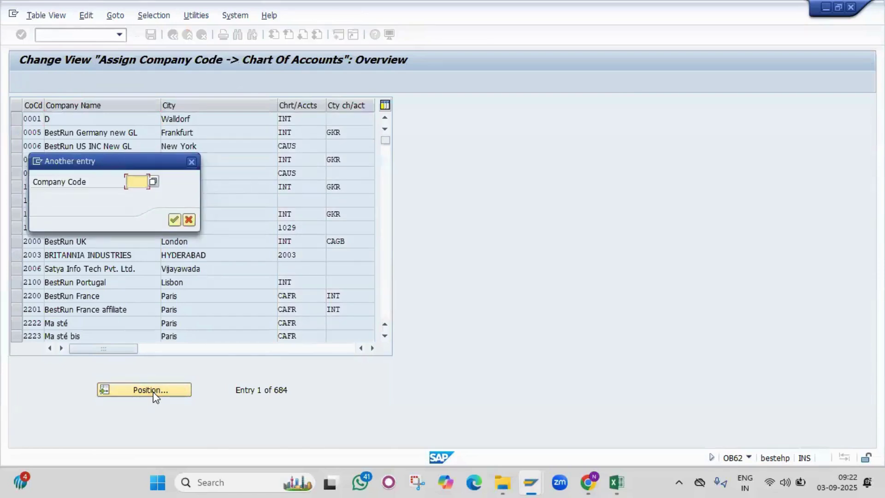
type("BR77")
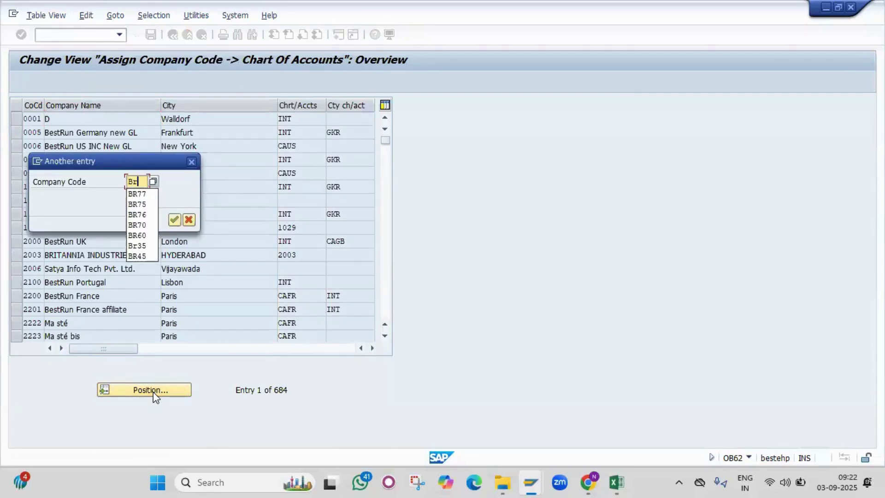
key("Return")
key("Tab")
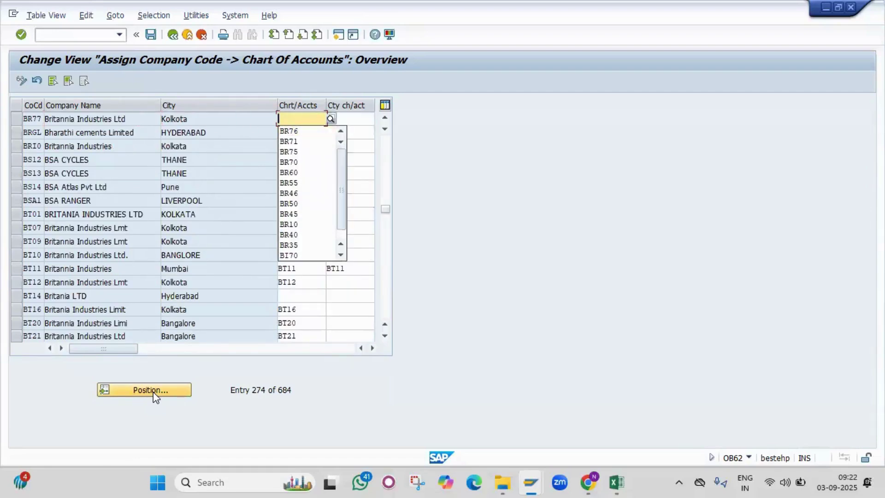
type("BR77")
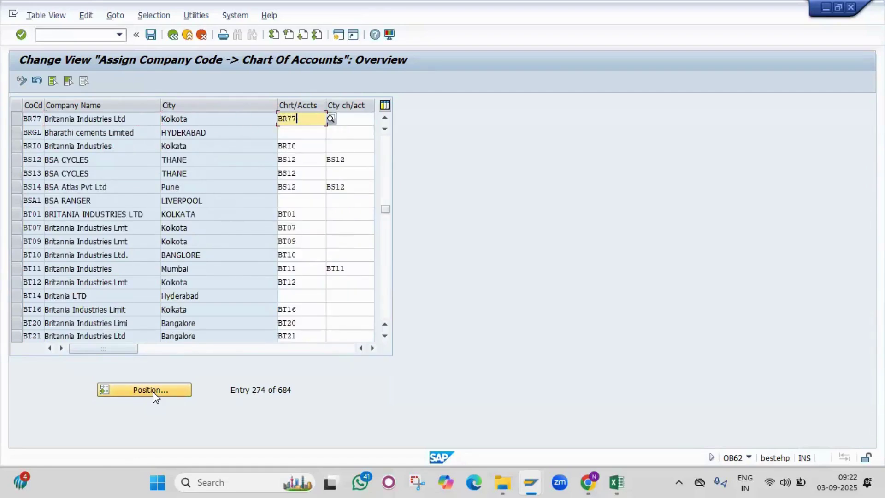
key("Return")
Save the chart of accounts assignment to the proposed FICO Configuration customizing request and return to the IMG.
key("ctrl+s")
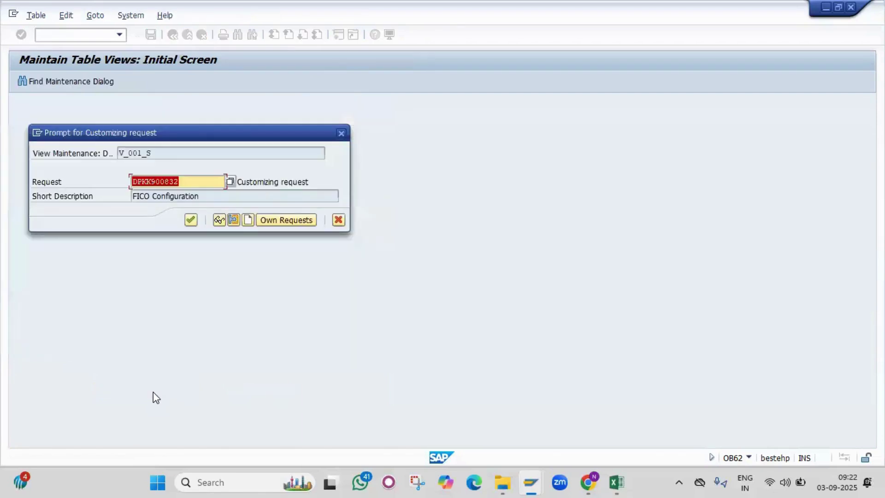
key("Return")
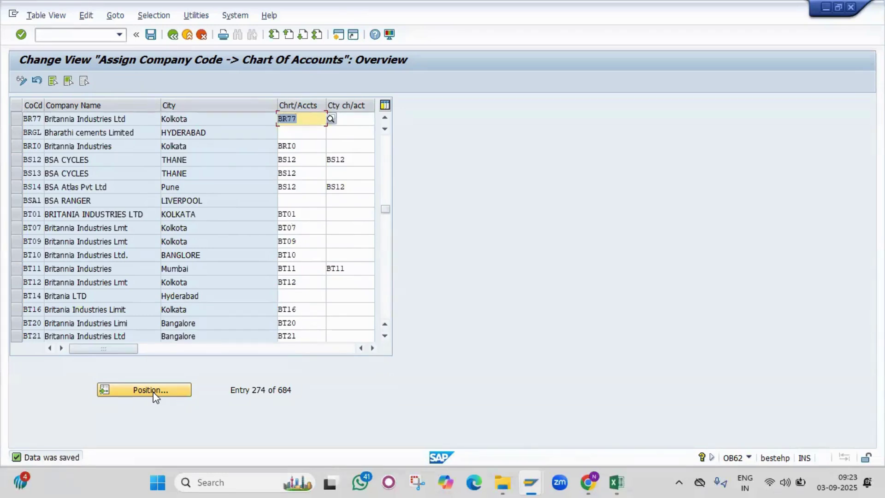
left_click(174, 36)
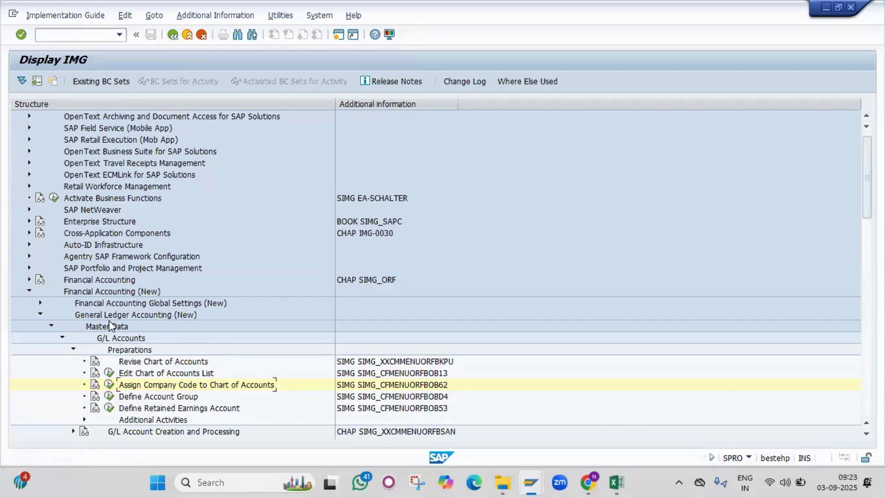
Open Assign Company Code to a Fiscal Year Variant under Financial Accounting Global Settings (New), Ledgers, Fiscal Year and Posting Periods.
left_click(36, 303)
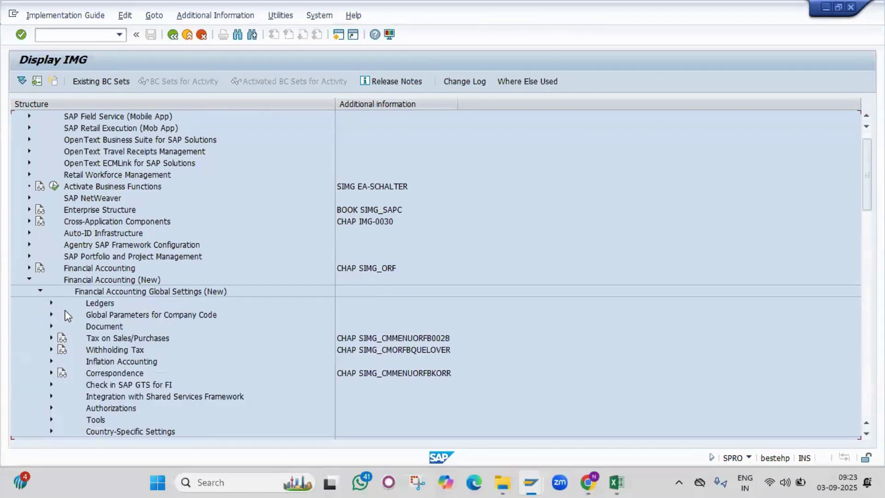
left_click(50, 303)
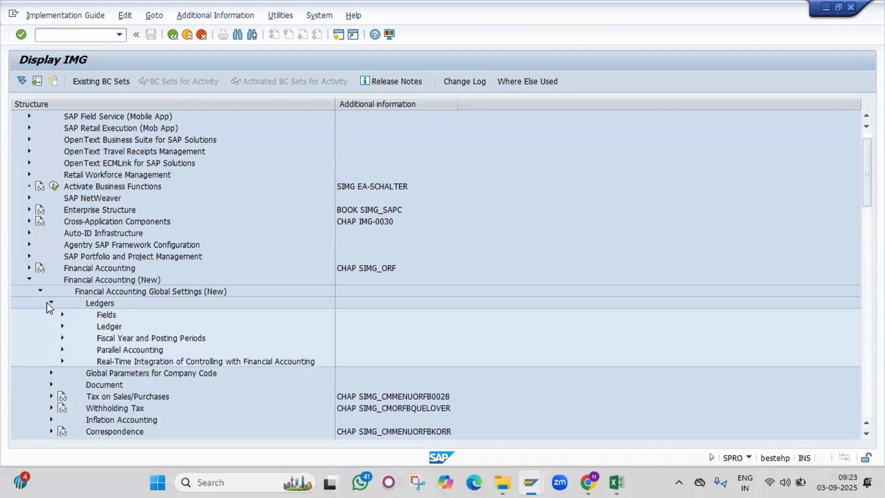
left_click(62, 338)
scroll(192, 344, "down", 4)
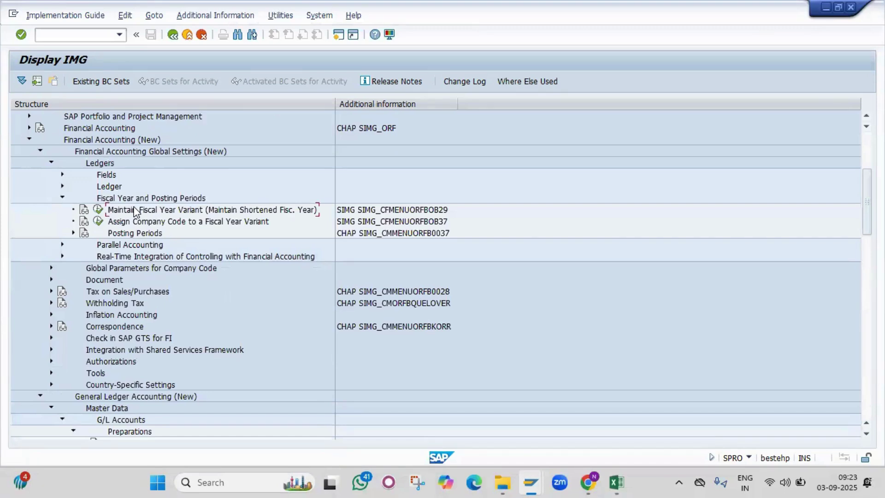
left_click(140, 223)
left_click(97, 222)
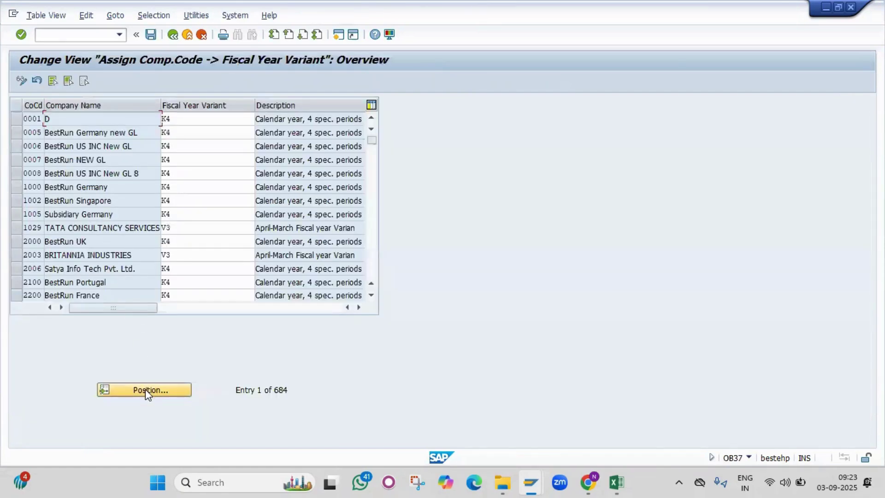
Assign fiscal year variant V3 to company codes BR77 and BRGL, and save to the proposed FICO Configuration customizing request.
left_click(144, 390)
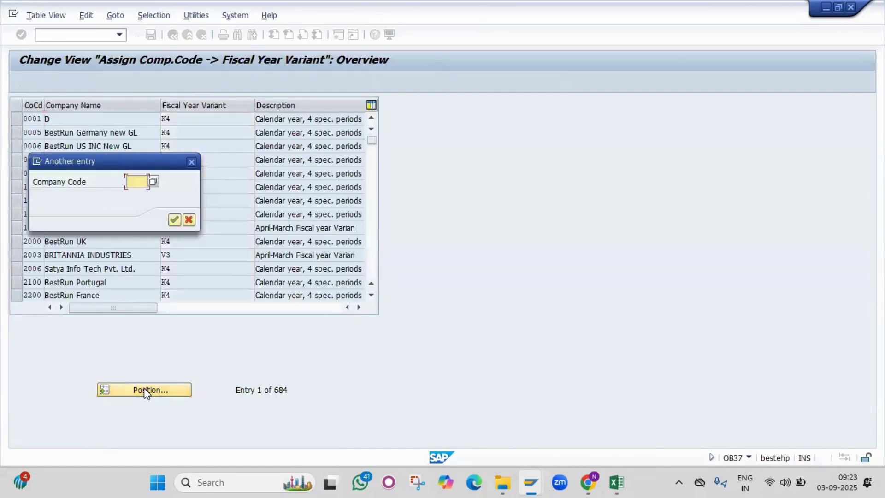
type("BR77")
key("Return")
key("Tab")
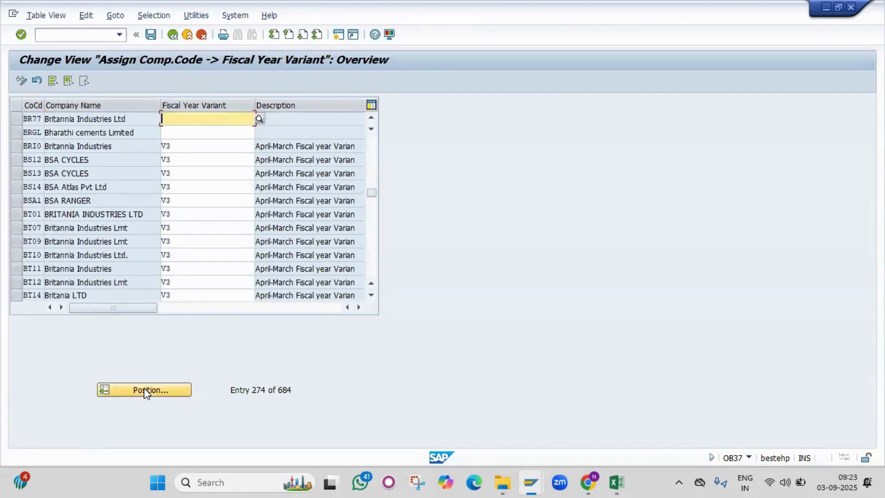
type("V3")
key("Return")
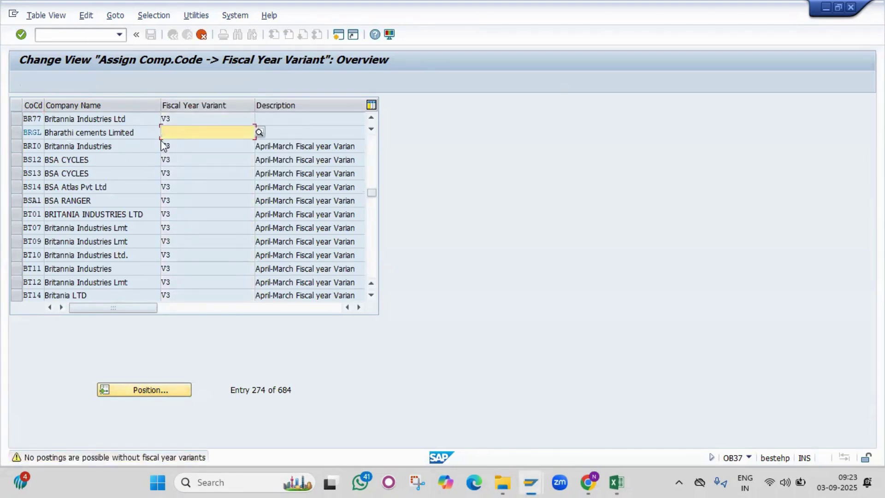
type("V3")
key("Return")
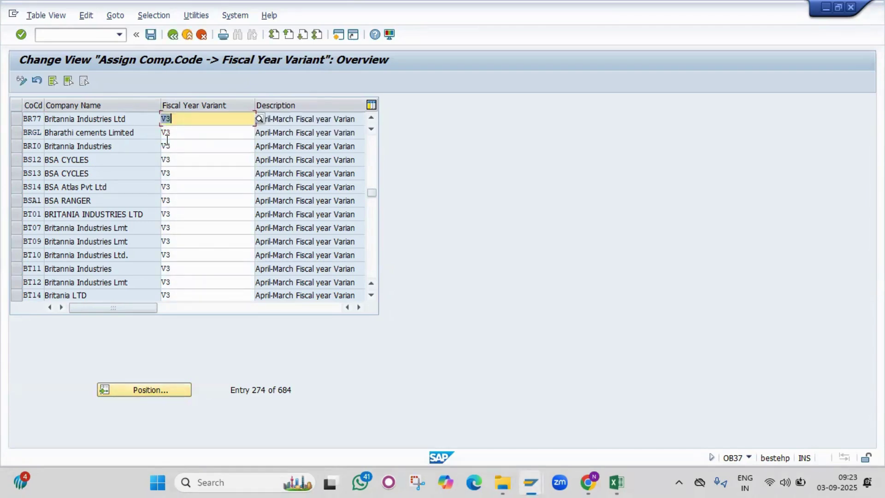
left_click(152, 34)
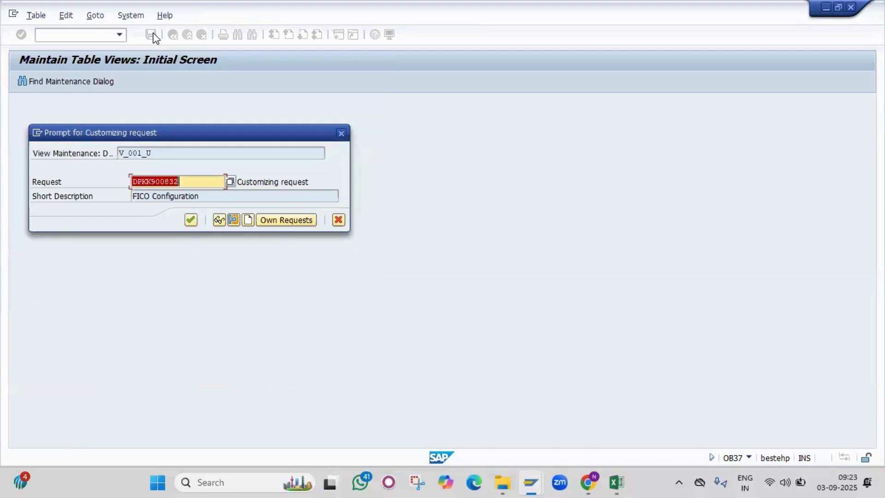
key("Return")
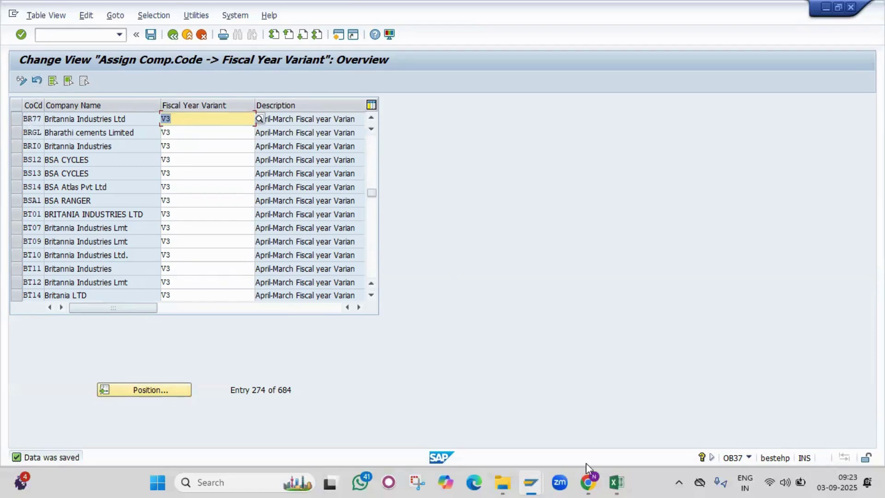
Try to open transaction OKKP in the SAP Easy Access session, declining to display the locked data.
mouse_move(531, 482)
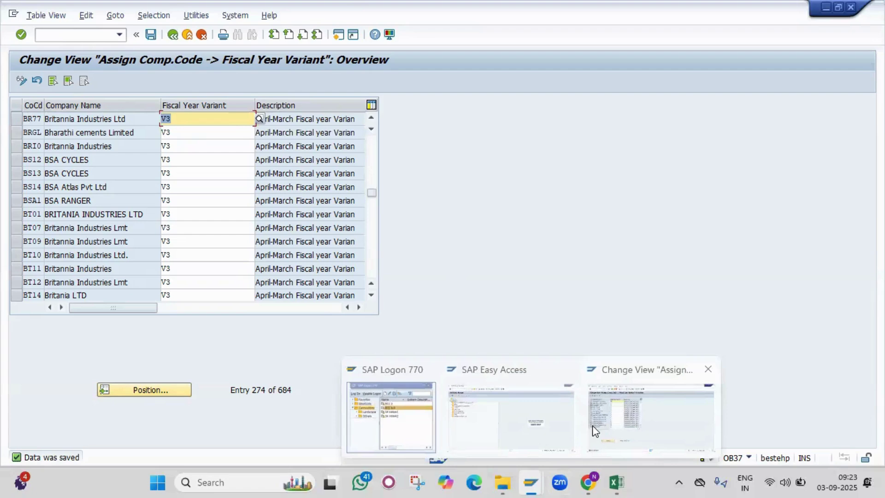
left_click(559, 420)
left_click(51, 34)
type("okk")
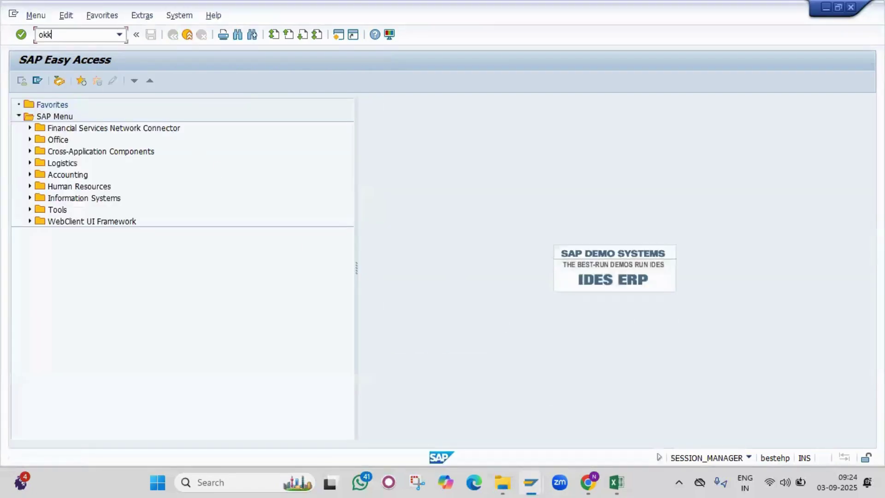
type("p")
key("Return")
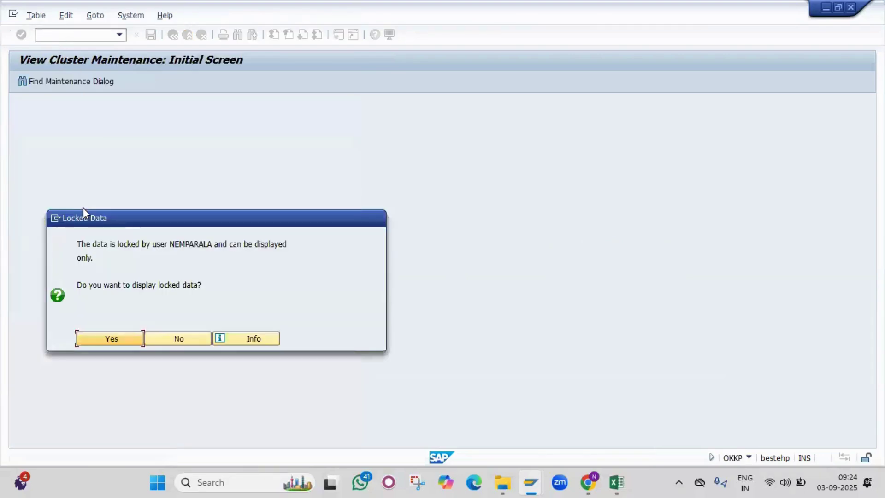
left_click(166, 341)
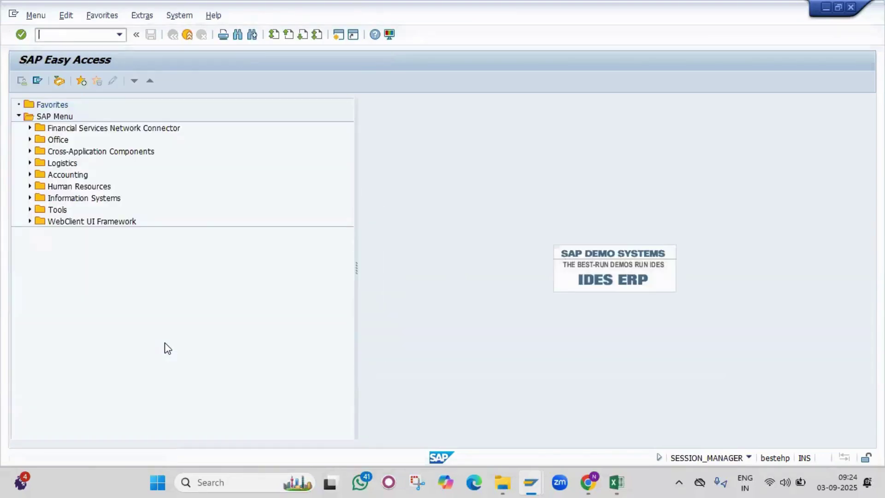
Close the fiscal year variant assignment session and open transaction OKKP from SAP Easy Access.
key("alt+Tab")
left_click(532, 120)
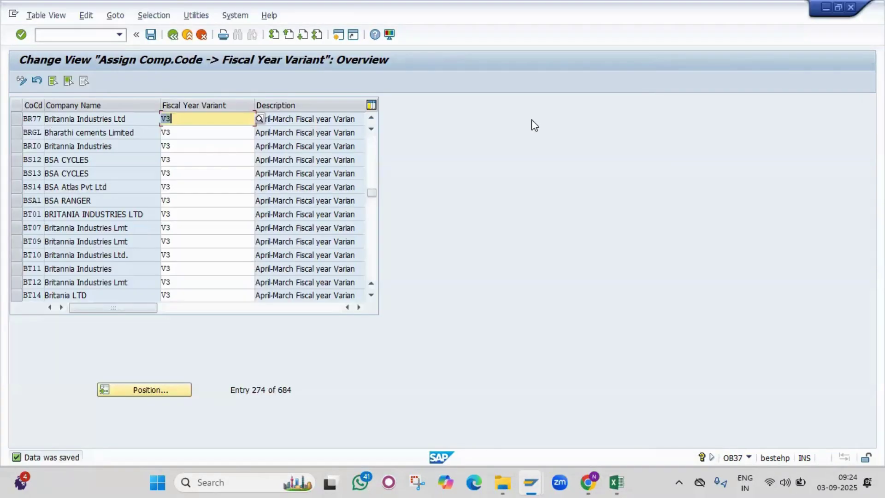
left_click(854, 8)
type("okkp")
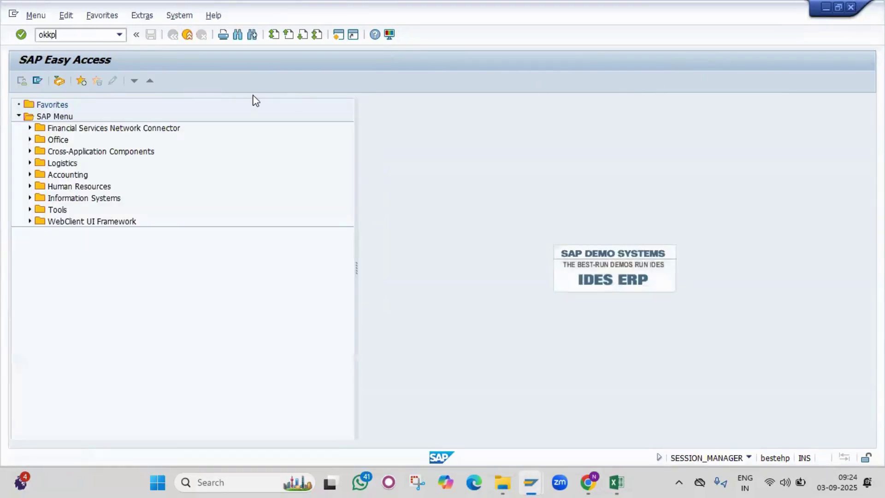
key("Return")
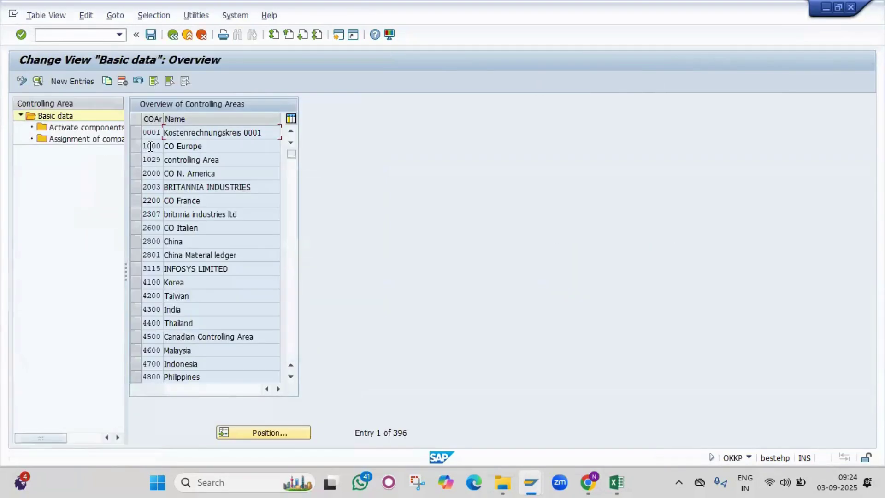
Create a new controlling area entry that adopts its code and settings from company code BR77 with COArea = CCode.
left_click(73, 83)
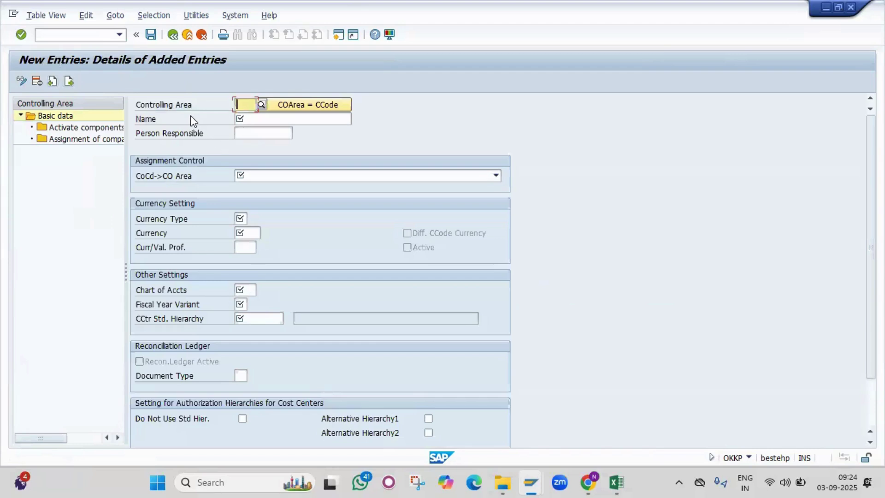
left_click(141, 105)
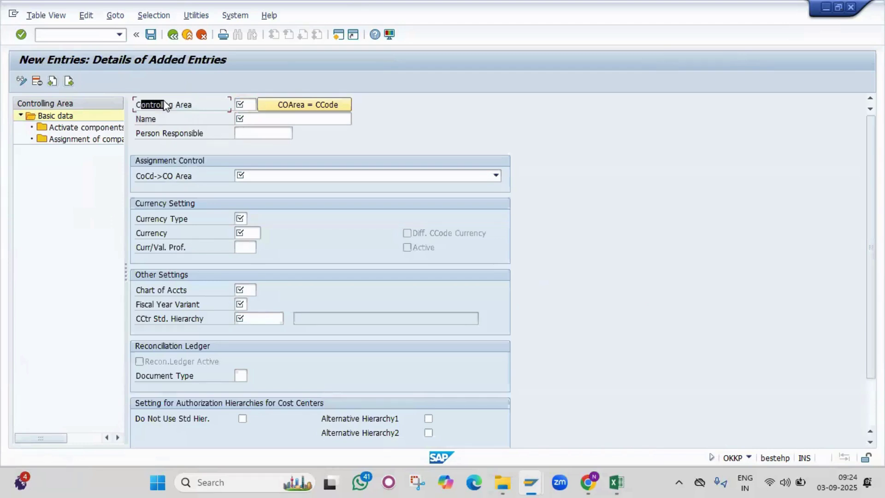
left_click(300, 106)
type("BR77")
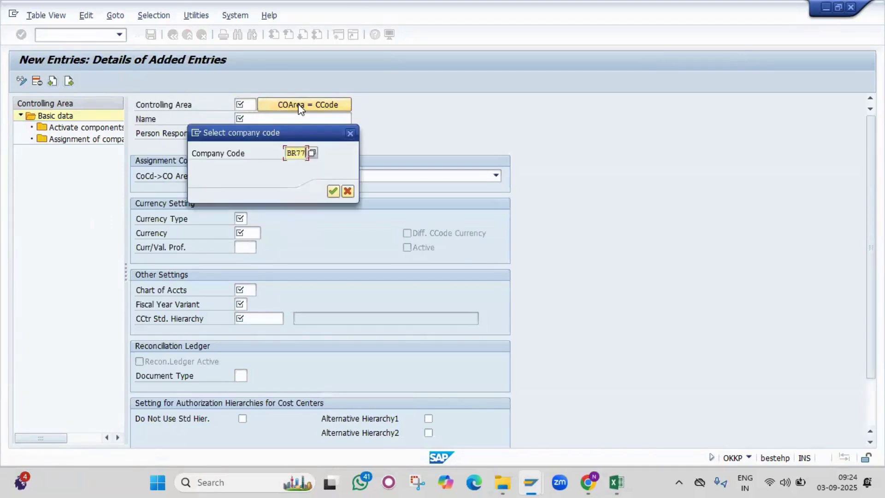
key("Return")
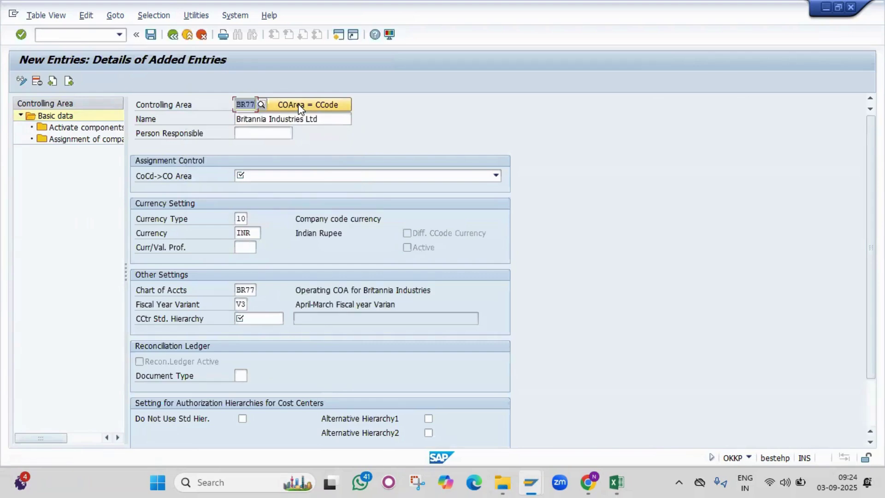
Check the chart of accounts and fiscal year variant in the new controlling area's Other Settings.
left_click(138, 293)
left_click_drag(139, 304, 257, 307)
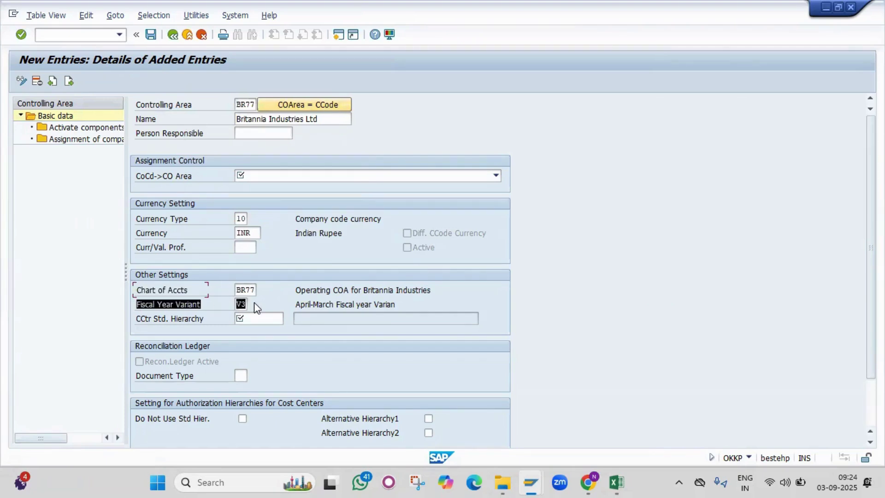
key("ctrl+c")
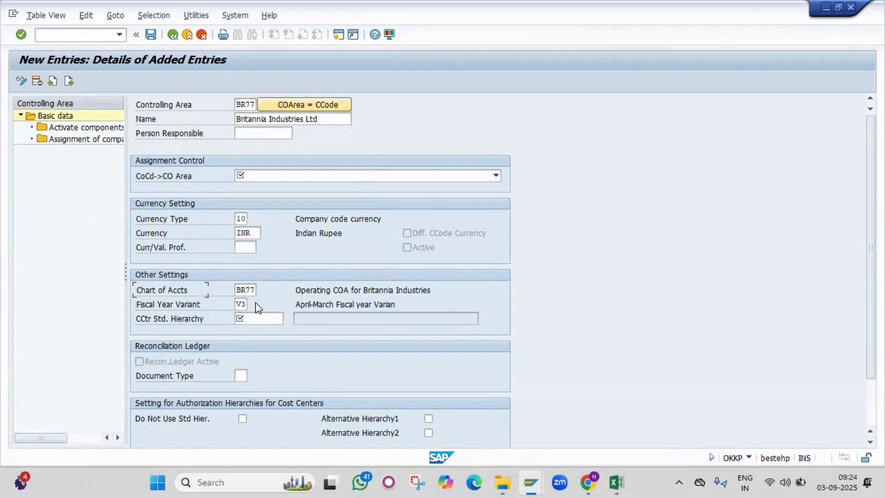